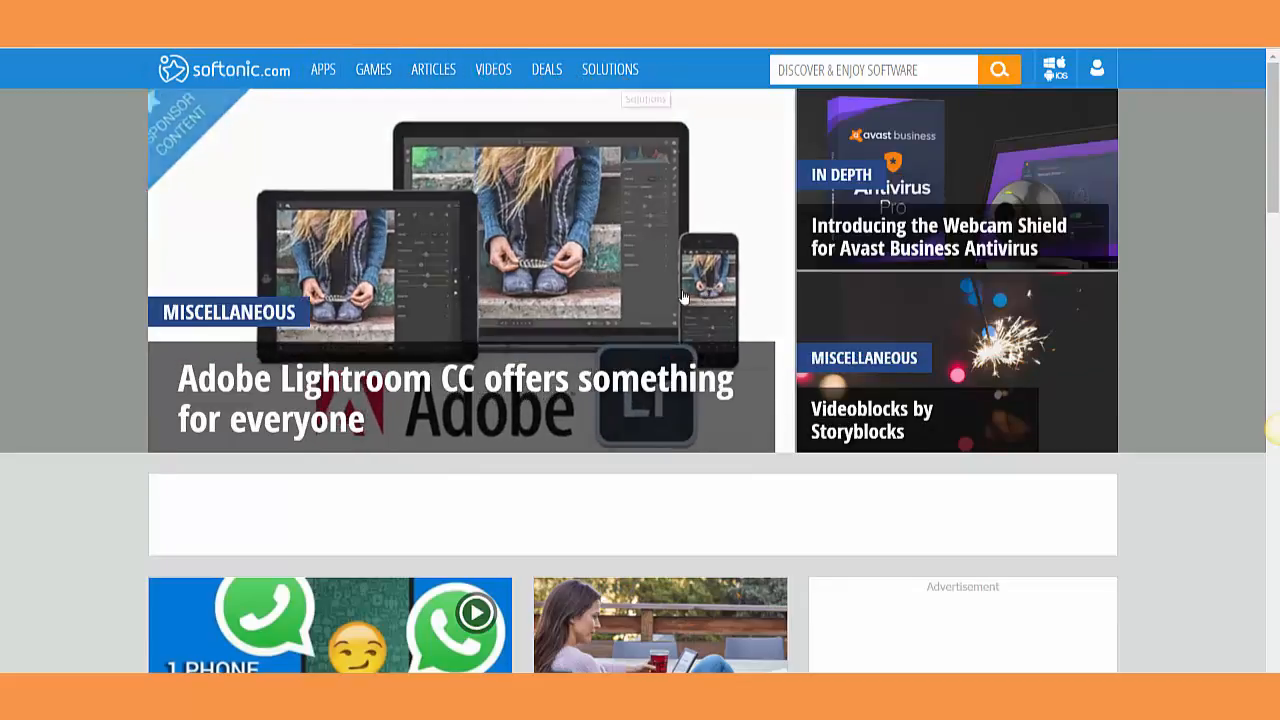
Go to the Windows Apps page via APPS in the top navigation bar
{"action": "left_click", "coordinate": [323, 69]}
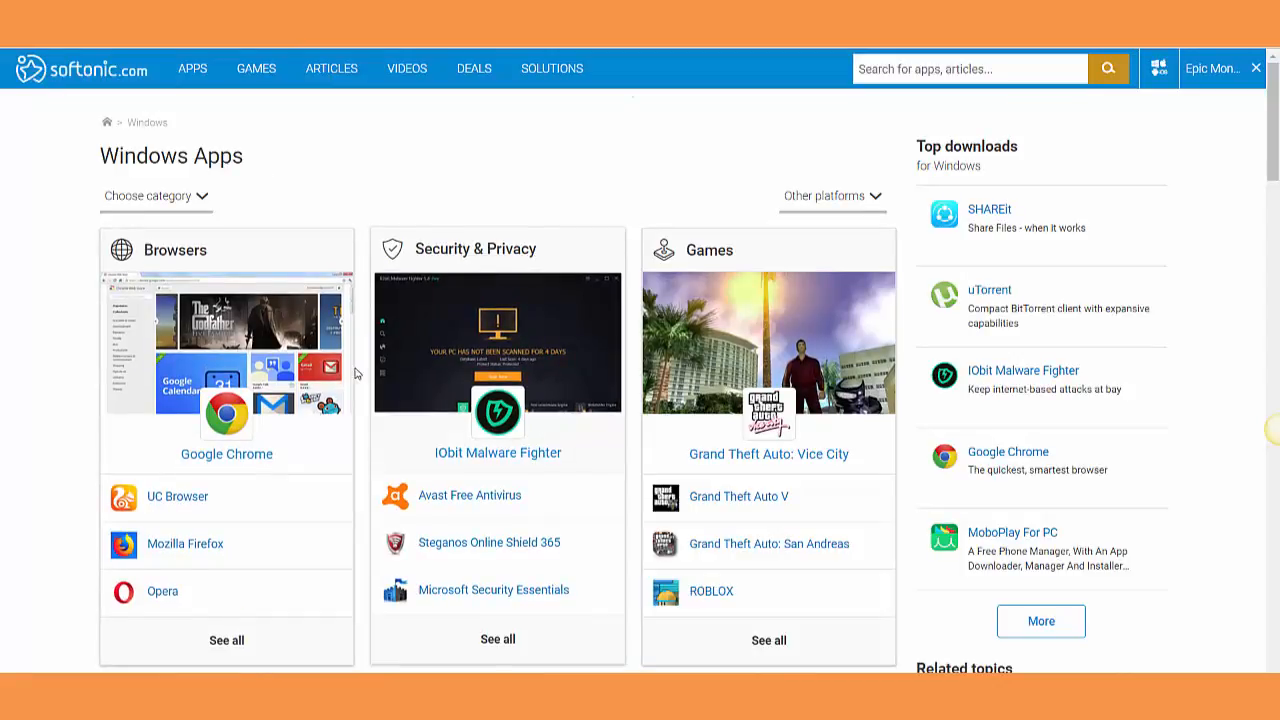
{"action": "scroll", "coordinate": [205, 248], "scroll_direction": "down", "scroll_amount": 1}
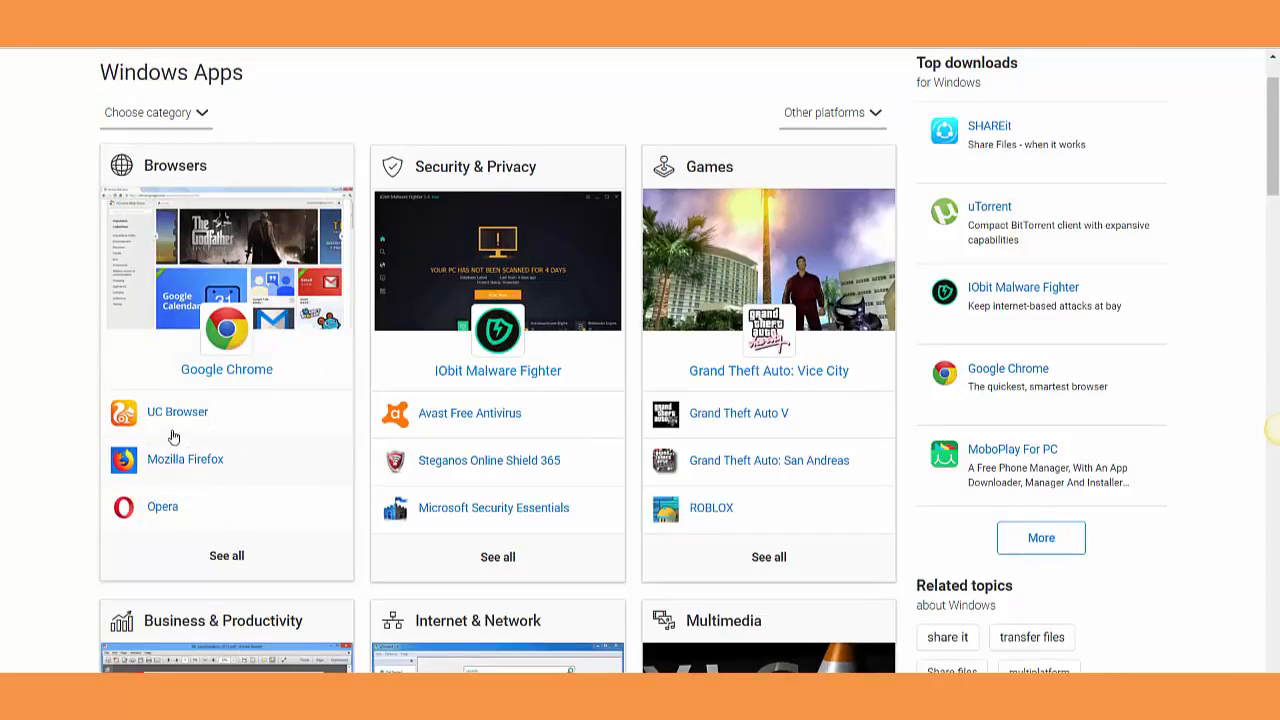
Show the full Browsers for Windows listing from the Browsers card's See all link
{"action": "left_click", "coordinate": [227, 556]}
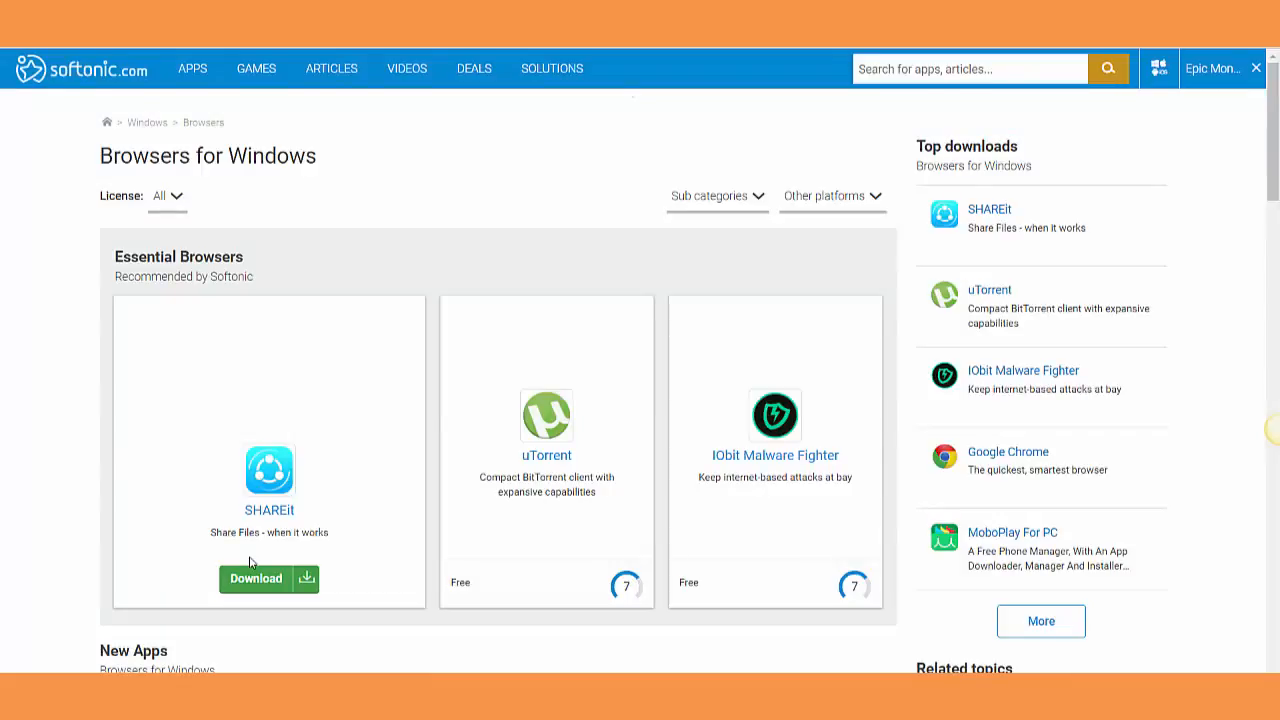
{"action": "scroll", "coordinate": [434, 497], "scroll_direction": "down", "scroll_amount": 2}
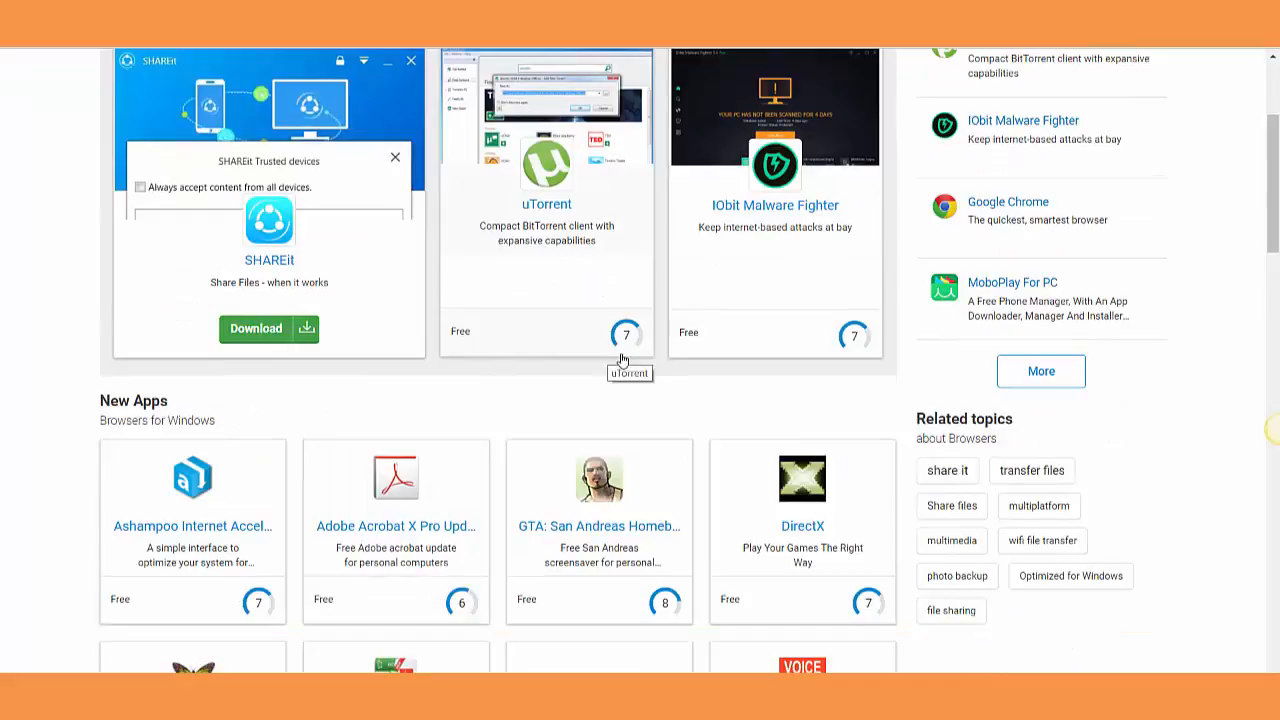
{"action": "scroll", "coordinate": [500, 440], "scroll_direction": "down", "scroll_amount": 2}
{"action": "scroll", "coordinate": [391, 455], "scroll_direction": "up", "scroll_amount": 3}
{"action": "scroll", "coordinate": [391, 455], "scroll_direction": "up", "scroll_amount": 1}
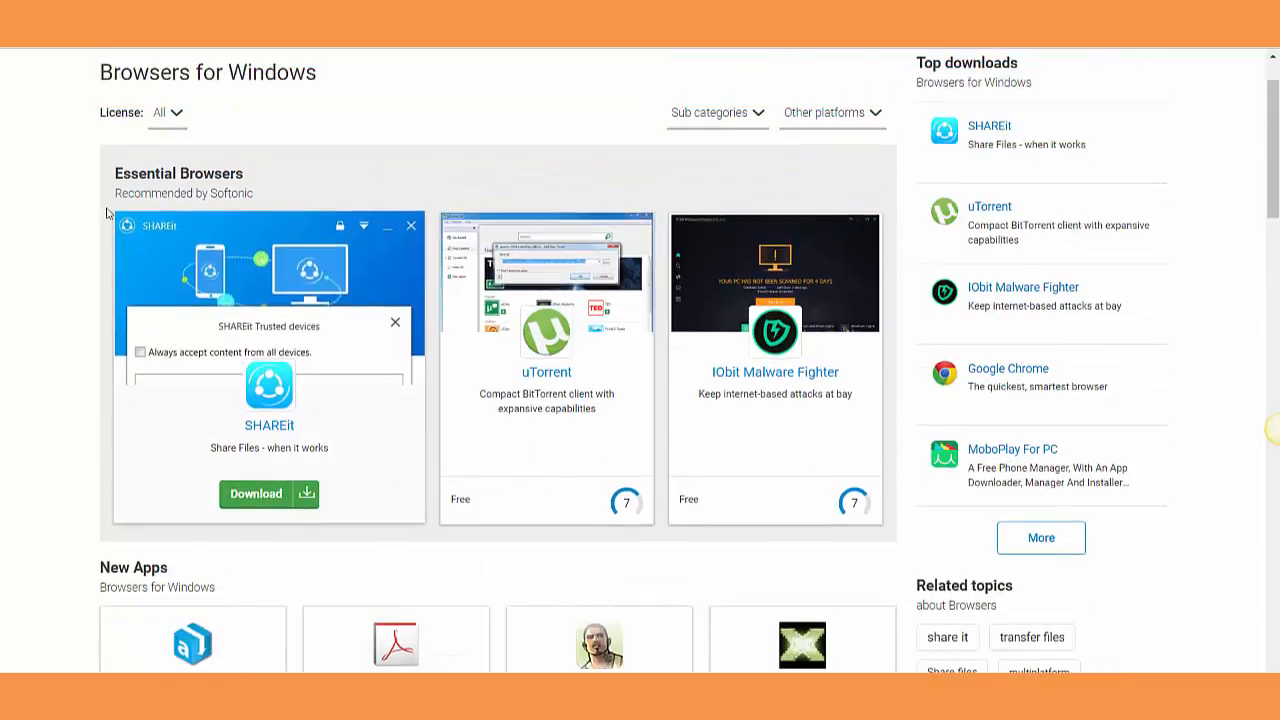
{"action": "scroll", "coordinate": [391, 455], "scroll_direction": "down", "scroll_amount": 4}
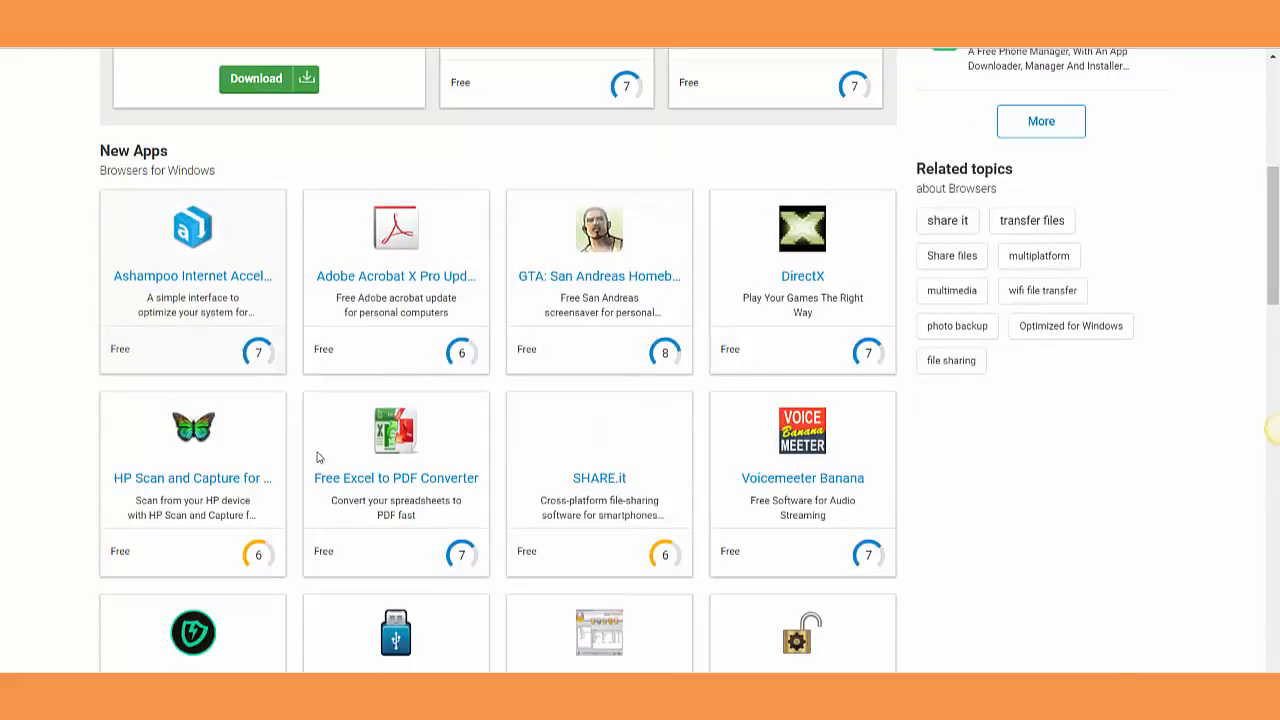
{"action": "scroll", "coordinate": [330, 440], "scroll_direction": "down", "scroll_amount": 2}
{"action": "scroll", "coordinate": [600, 460], "scroll_direction": "down", "scroll_amount": 3}
{"action": "scroll", "coordinate": [468, 442], "scroll_direction": "down", "scroll_amount": 2}
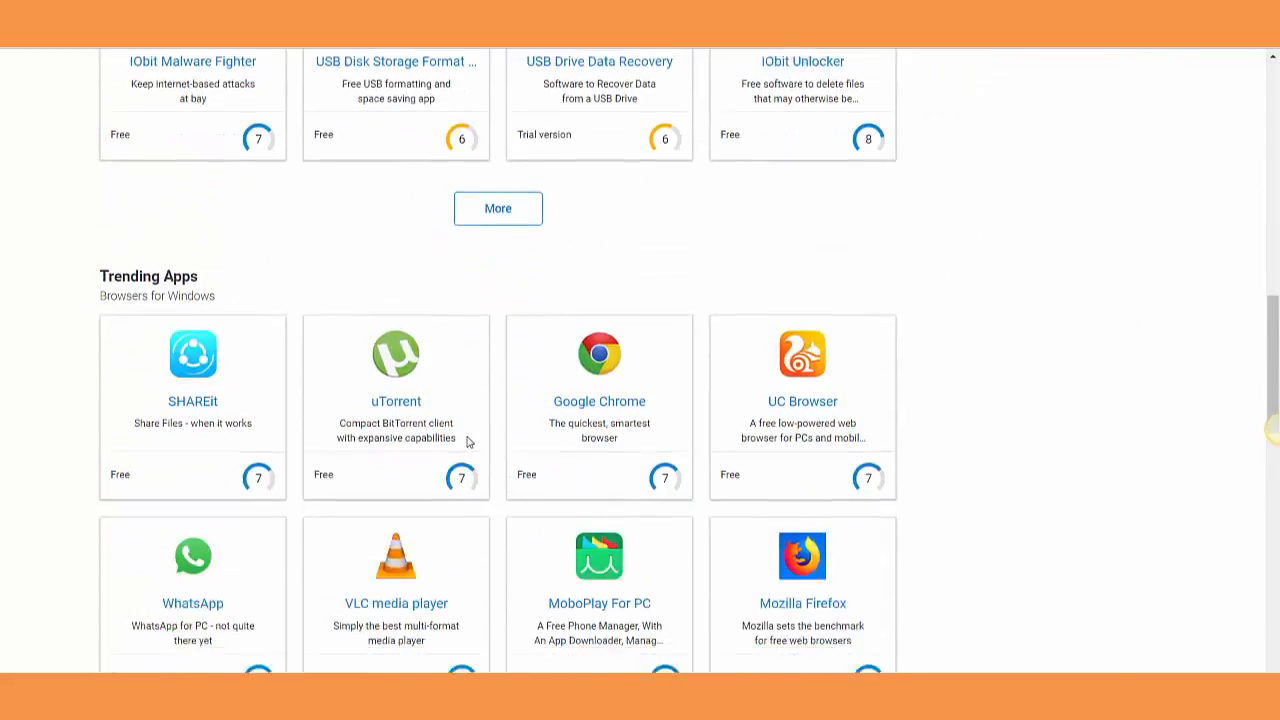
{"action": "scroll", "coordinate": [468, 442], "scroll_direction": "down", "scroll_amount": 1}
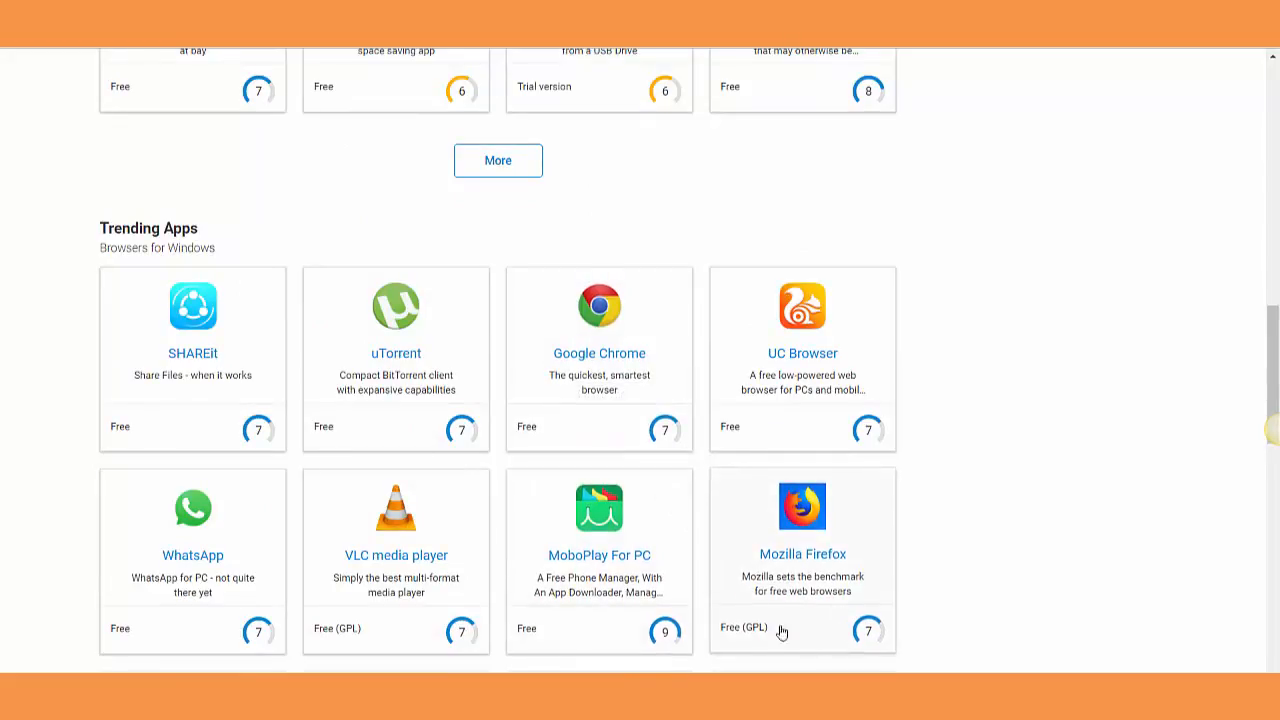
{"action": "scroll", "coordinate": [782, 558], "scroll_direction": "down", "scroll_amount": 3}
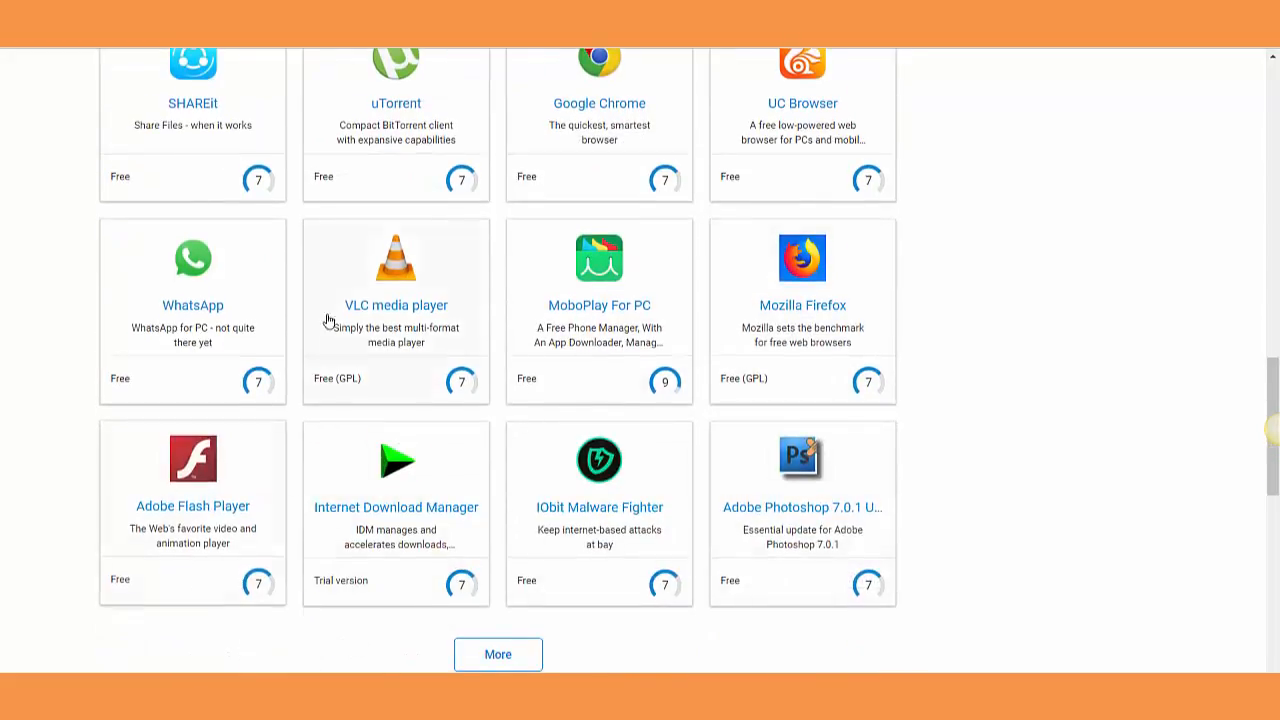
{"action": "scroll", "coordinate": [361, 468], "scroll_direction": "up", "scroll_amount": 1}
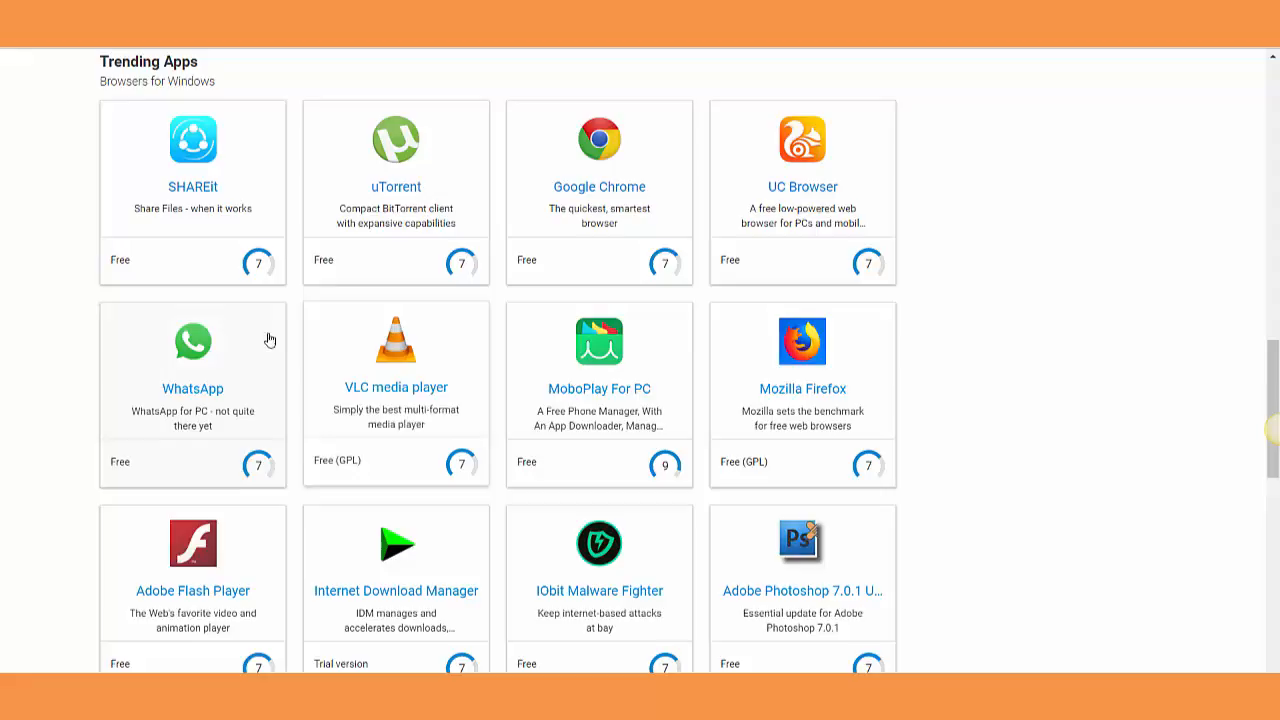
{"action": "scroll", "coordinate": [309, 435], "scroll_direction": "up", "scroll_amount": 5}
{"action": "scroll", "coordinate": [309, 435], "scroll_direction": "up", "scroll_amount": 5}
{"action": "scroll", "coordinate": [309, 435], "scroll_direction": "up", "scroll_amount": 5}
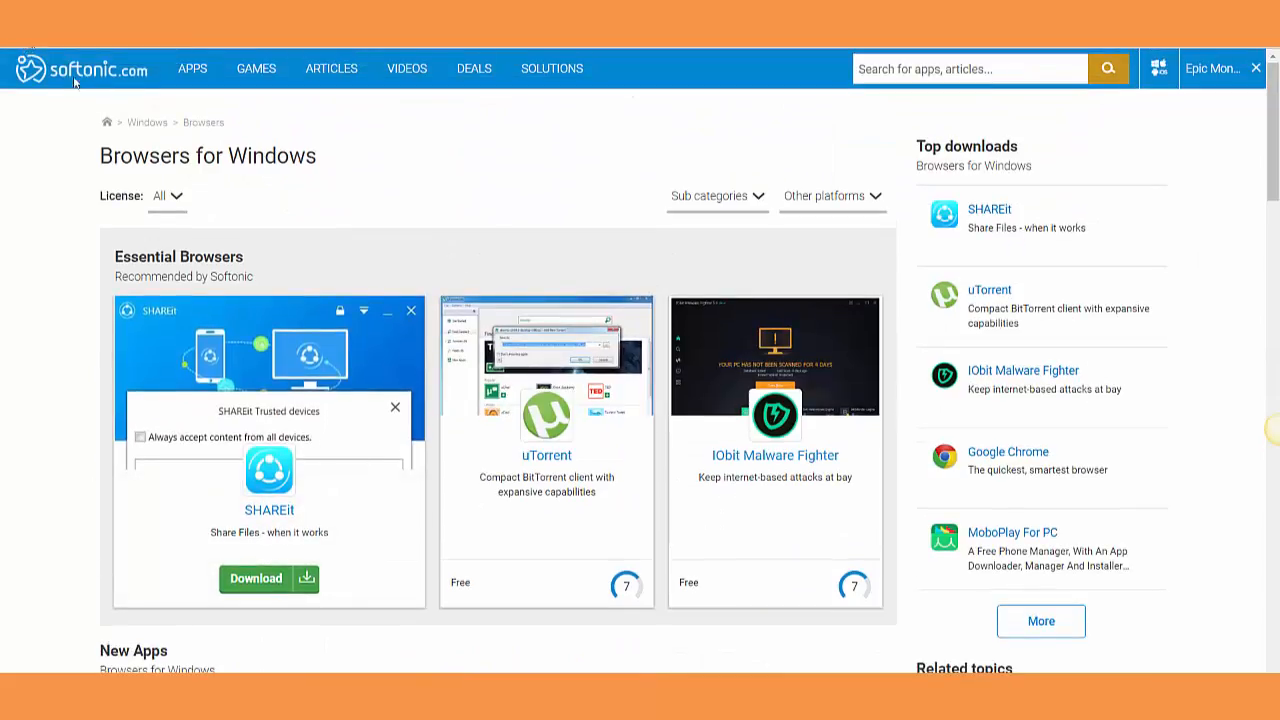
Navigate back to the Windows Apps page to review its remaining categories and New Apps
{"action": "key", "text": "alt+Left"}
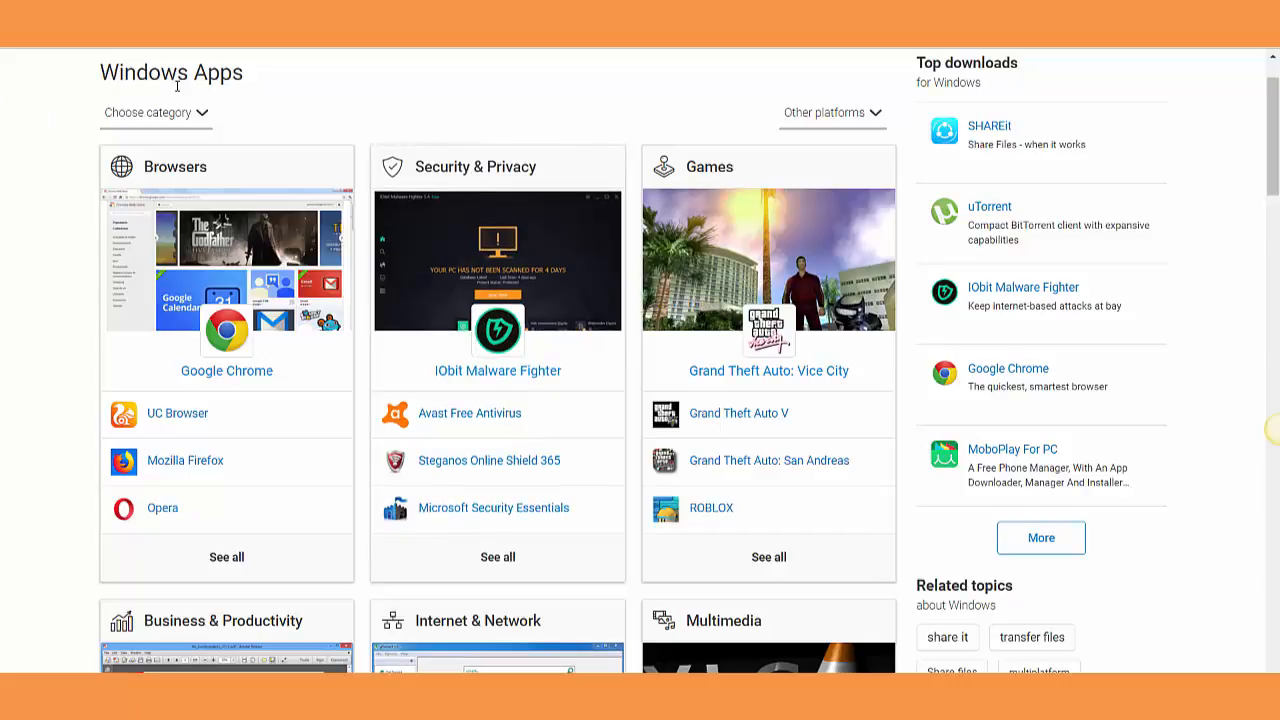
{"action": "scroll", "coordinate": [275, 117], "scroll_direction": "down", "scroll_amount": 2}
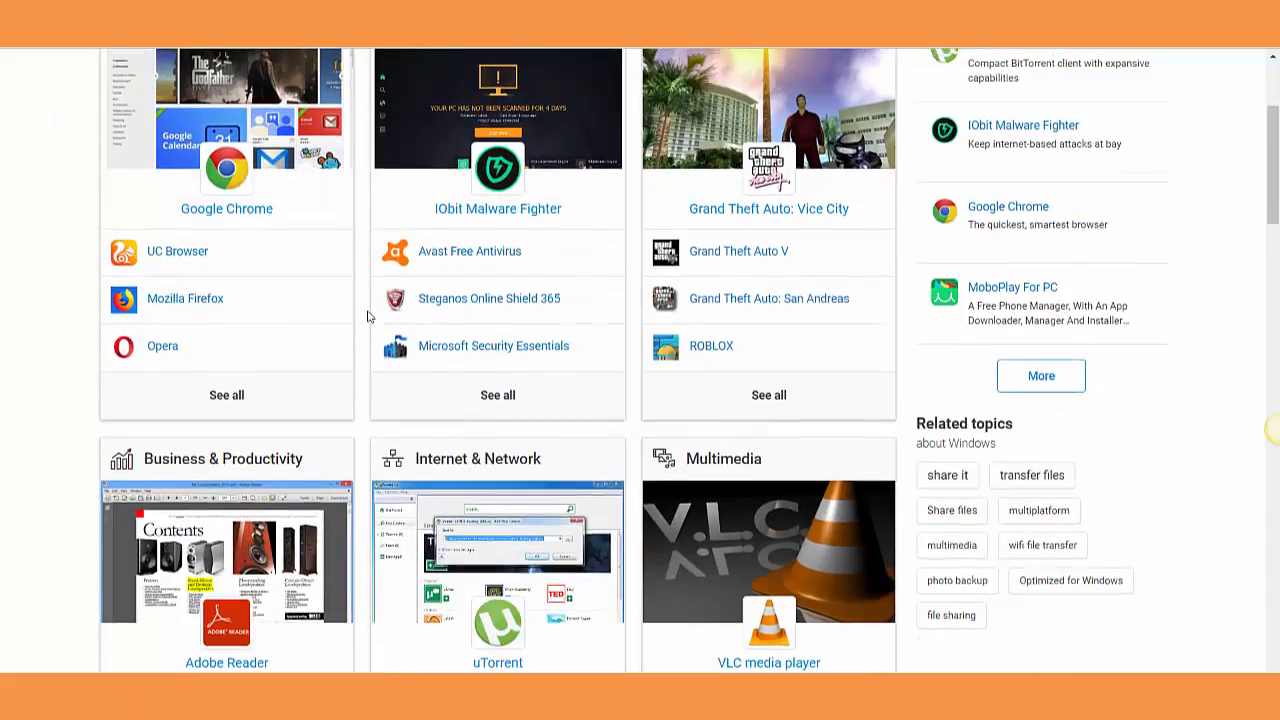
{"action": "scroll", "coordinate": [347, 275], "scroll_direction": "up", "scroll_amount": 4}
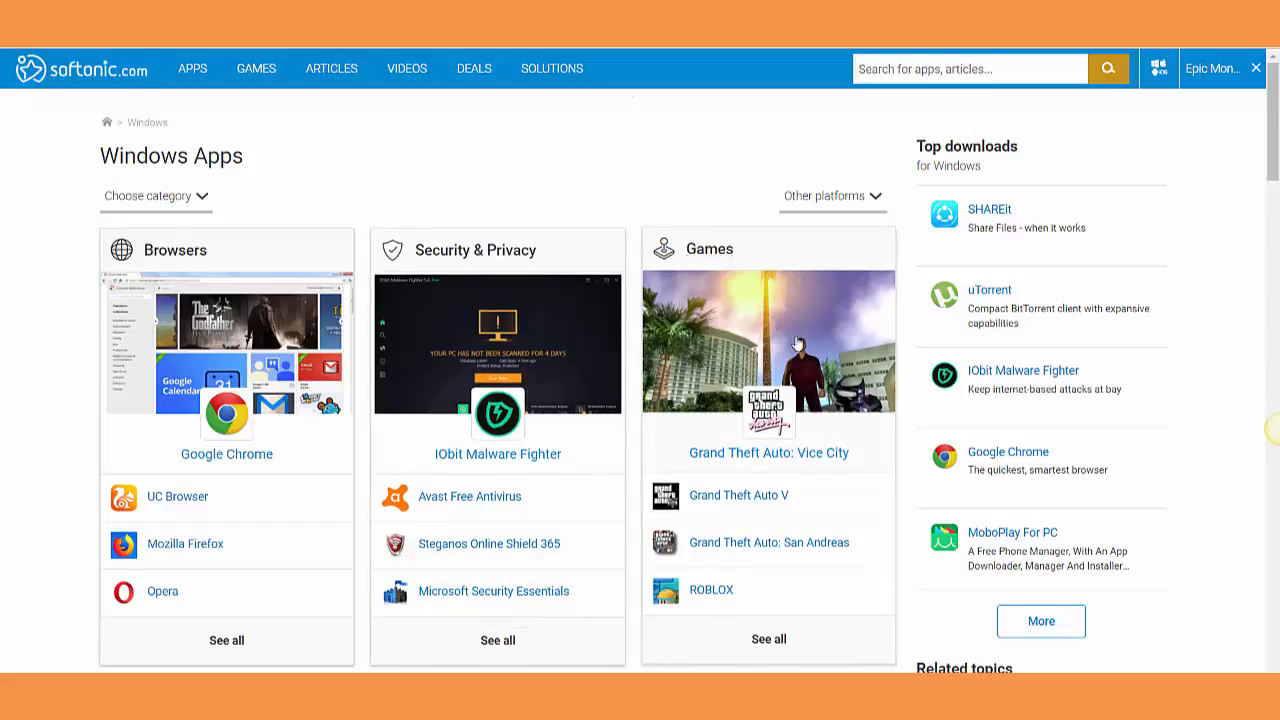
{"action": "scroll", "coordinate": [803, 357], "scroll_direction": "down", "scroll_amount": 4}
{"action": "scroll", "coordinate": [300, 440], "scroll_direction": "down", "scroll_amount": 3}
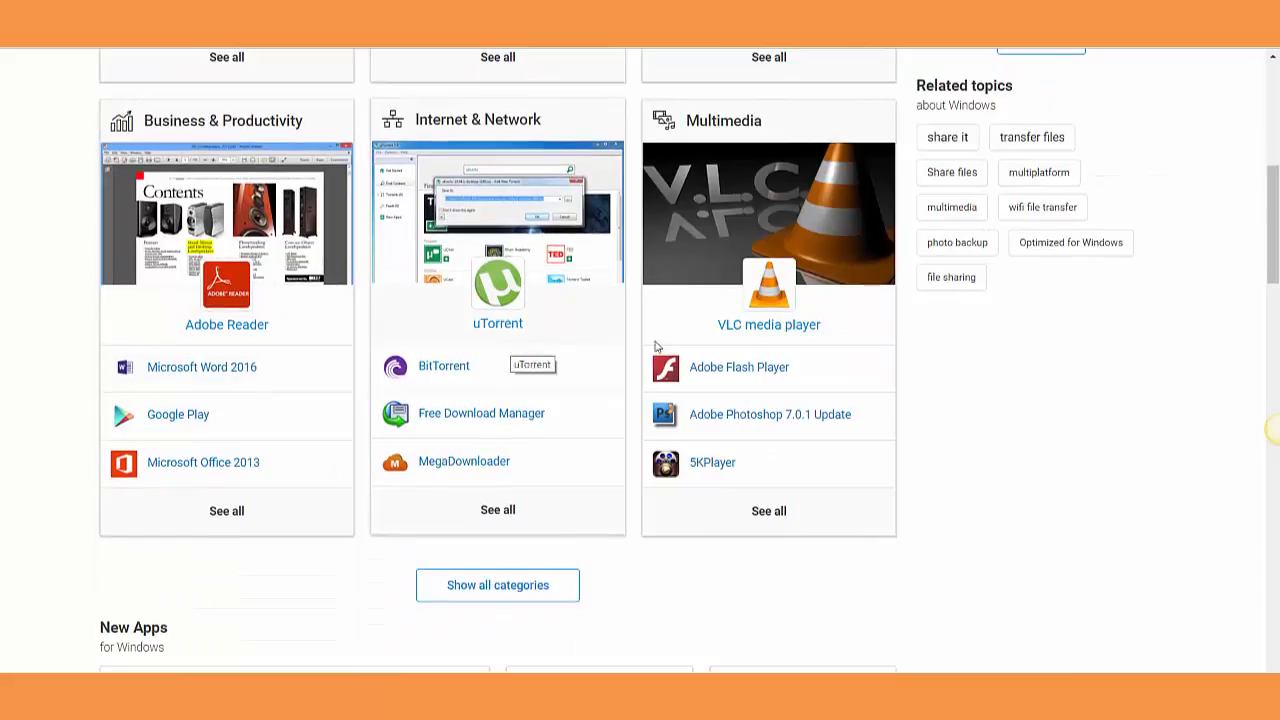
{"action": "scroll", "coordinate": [680, 390], "scroll_direction": "down", "scroll_amount": 3}
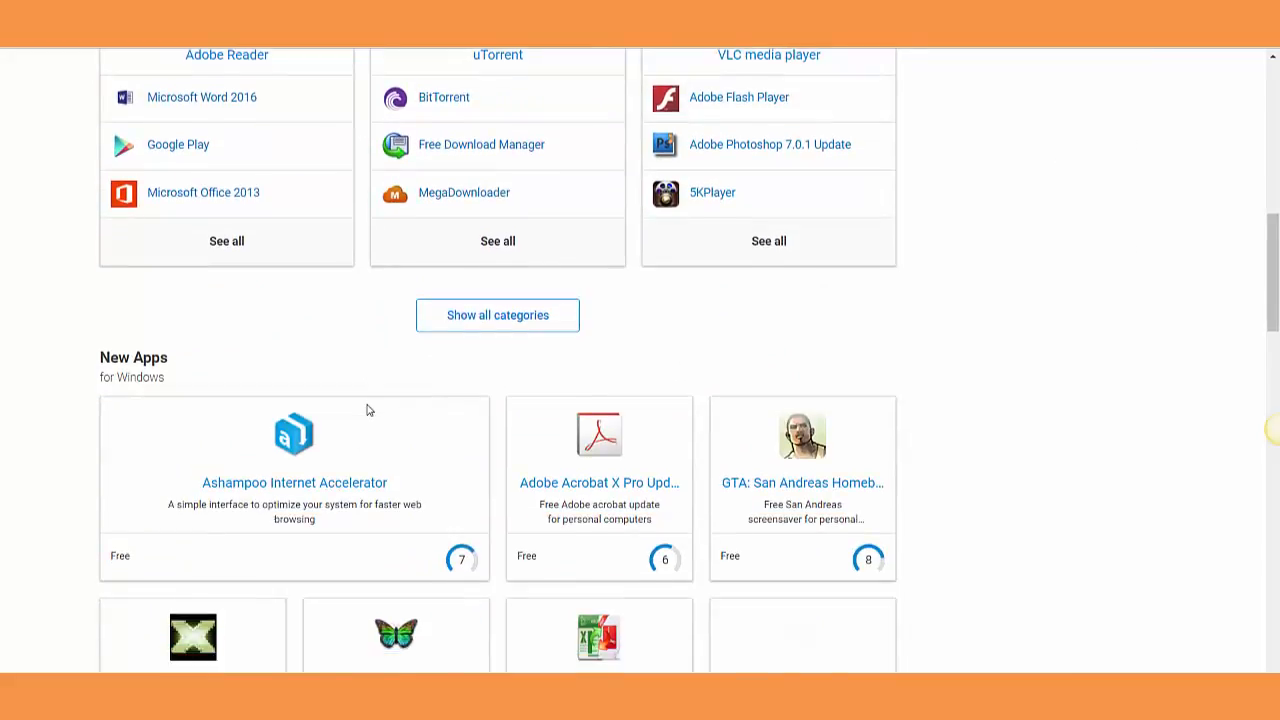
{"action": "scroll", "coordinate": [300, 410], "scroll_direction": "down", "scroll_amount": 3}
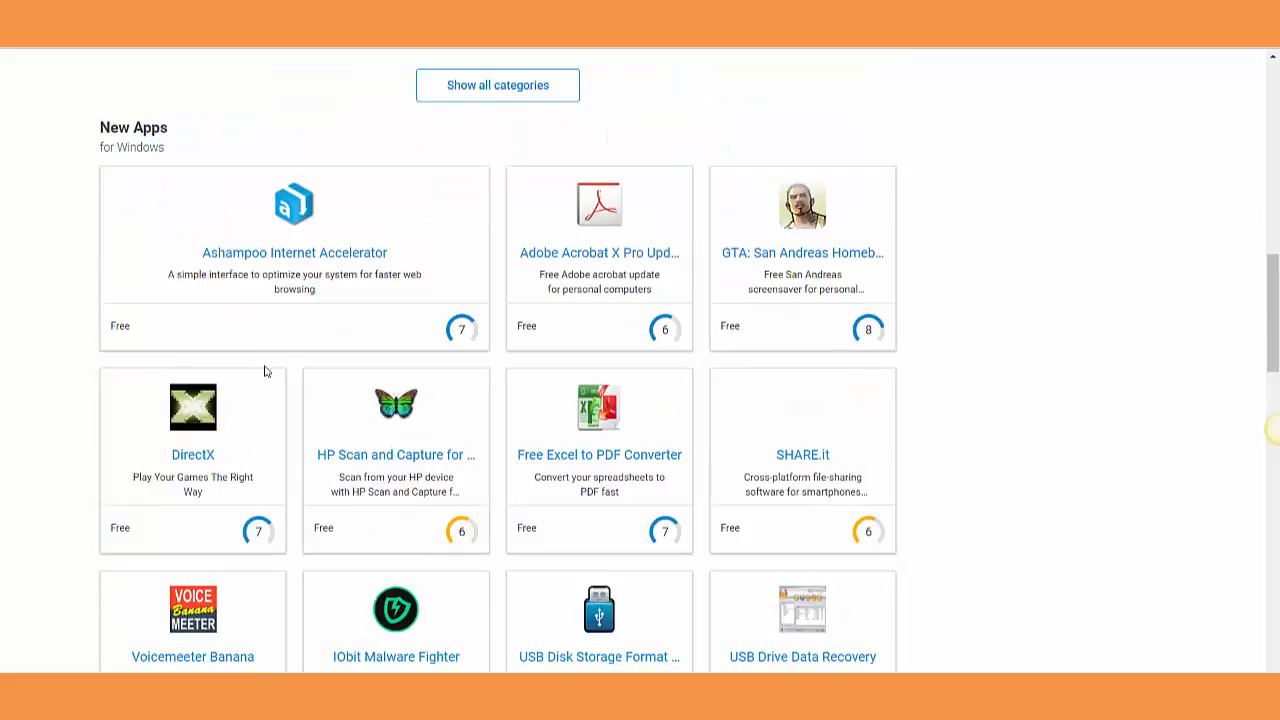
{"action": "scroll", "coordinate": [266, 371], "scroll_direction": "up", "scroll_amount": 5}
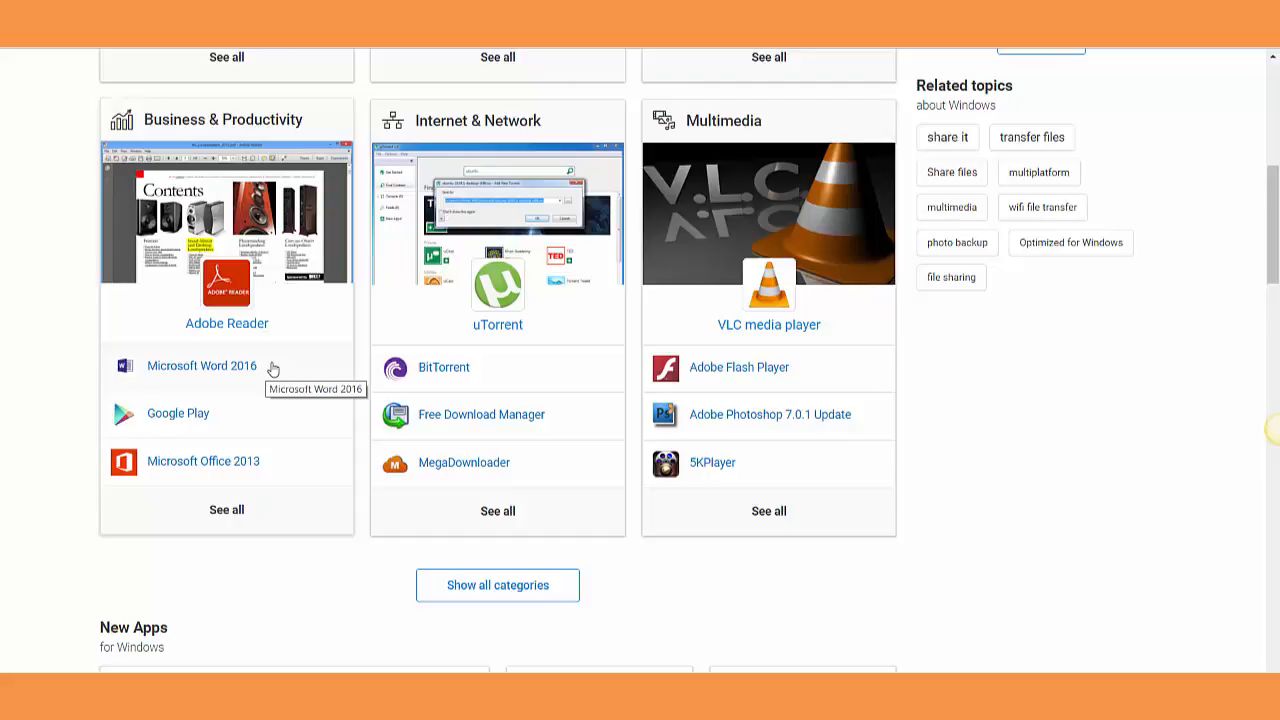
{"action": "scroll", "coordinate": [273, 369], "scroll_direction": "up", "scroll_amount": 3}
{"action": "scroll", "coordinate": [273, 369], "scroll_direction": "up", "scroll_amount": 3}
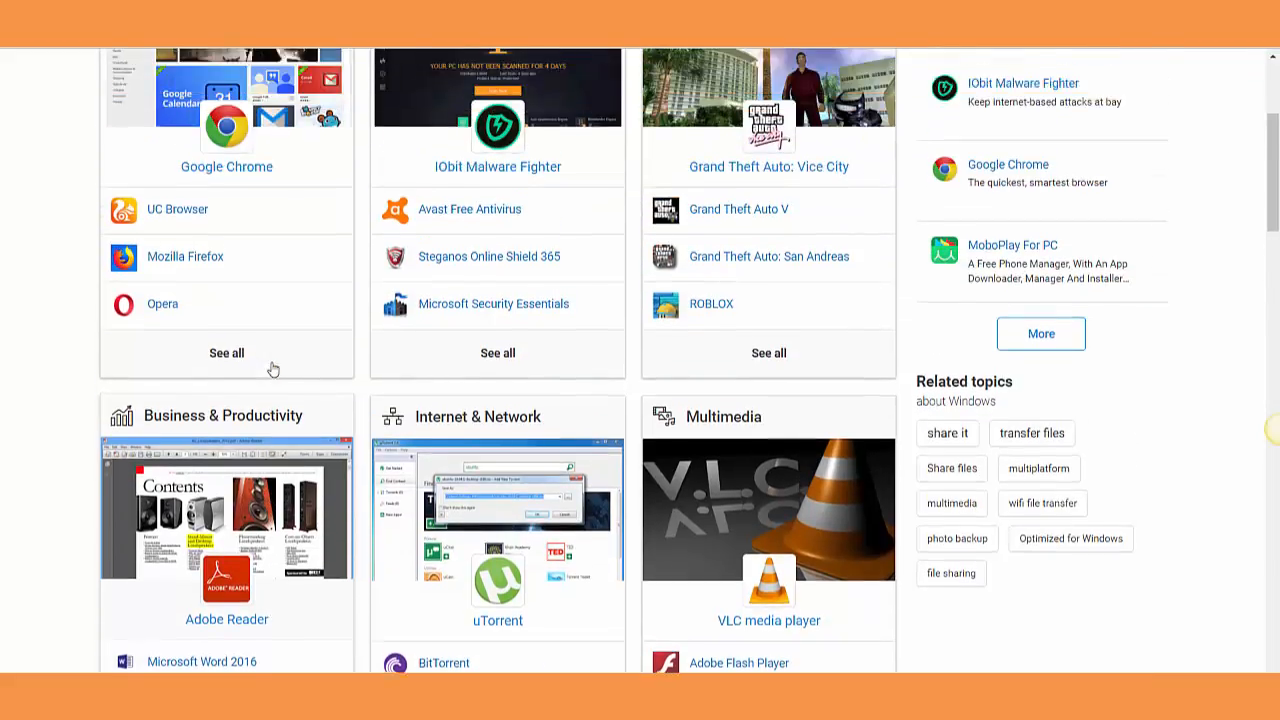
{"action": "scroll", "coordinate": [273, 369], "scroll_direction": "up", "scroll_amount": 3}
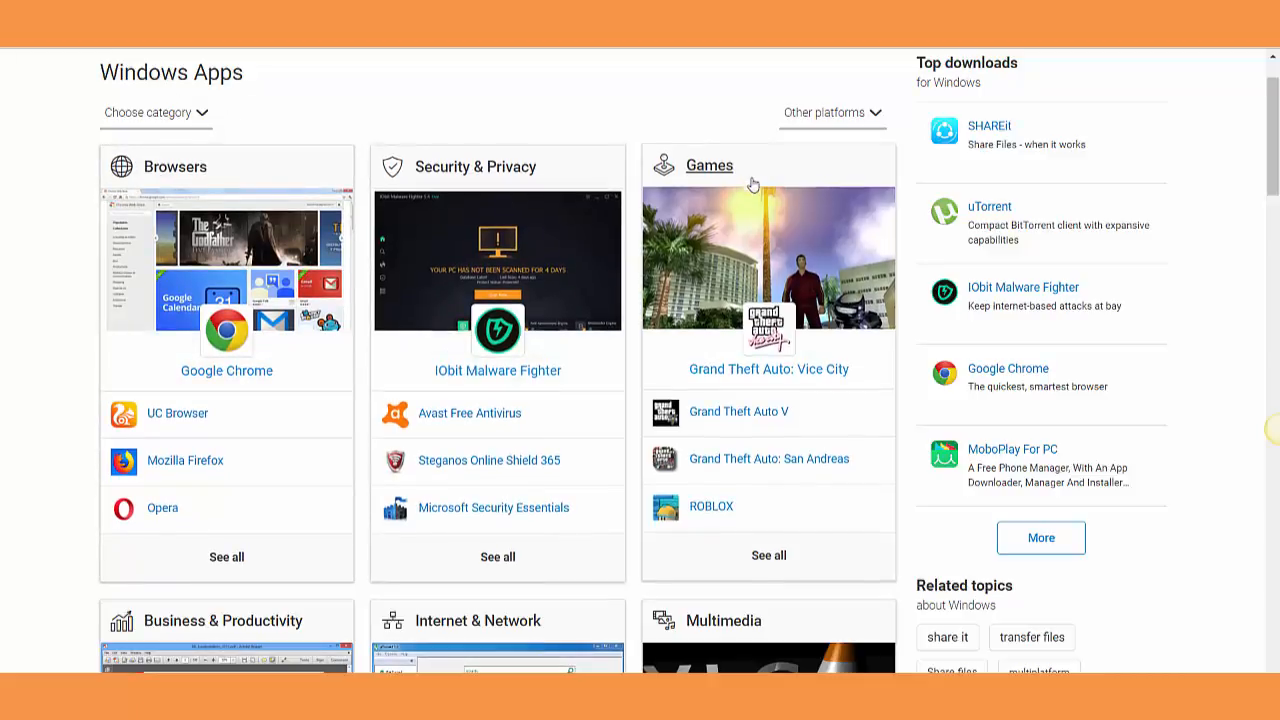
{"action": "scroll", "coordinate": [812, 203], "scroll_direction": "down", "scroll_amount": 1}
{"action": "scroll", "coordinate": [812, 203], "scroll_direction": "down", "scroll_amount": 3}
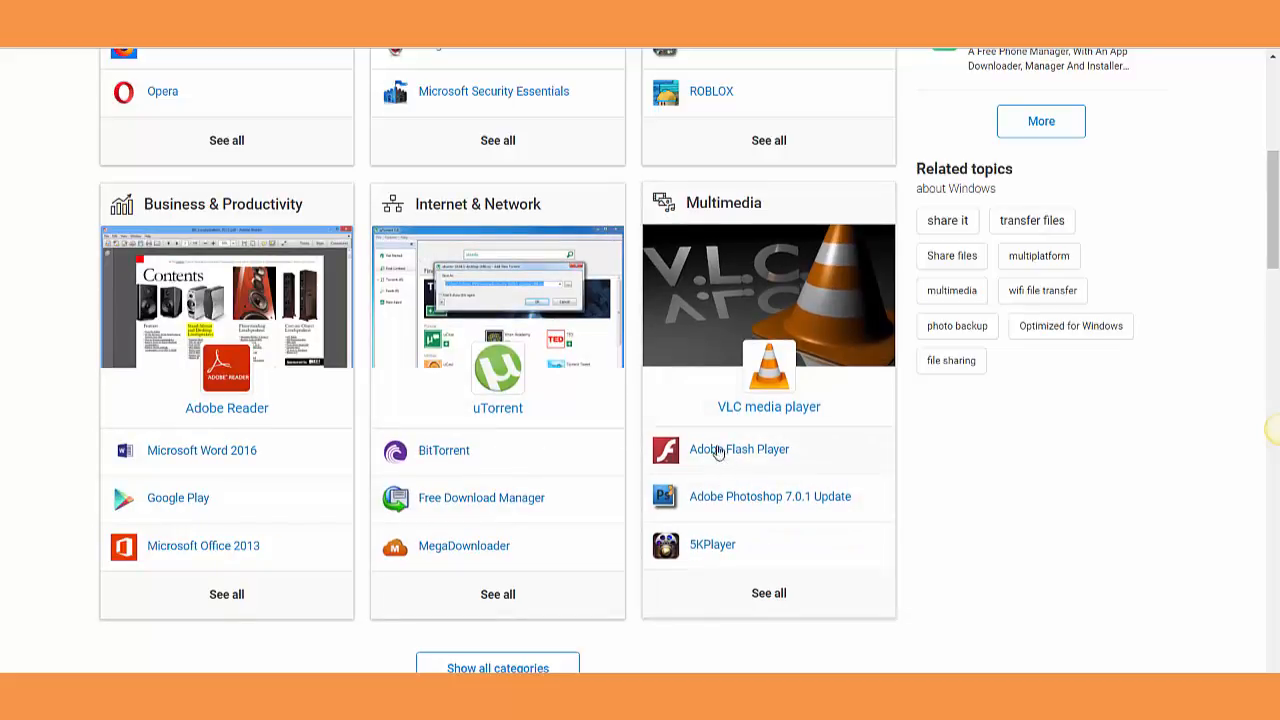
{"action": "scroll", "coordinate": [716, 451], "scroll_direction": "down", "scroll_amount": 3}
{"action": "scroll", "coordinate": [318, 449], "scroll_direction": "down", "scroll_amount": 3}
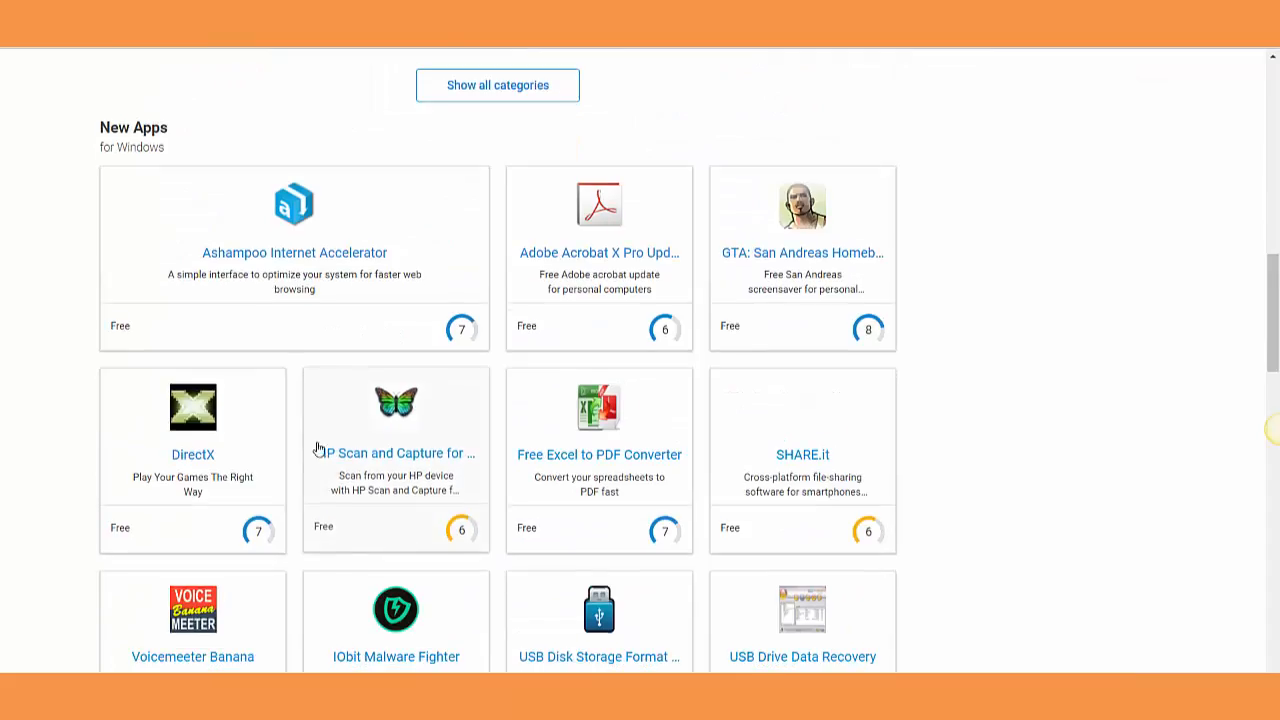
{"action": "scroll", "coordinate": [318, 449], "scroll_direction": "up", "scroll_amount": 3}
{"action": "scroll", "coordinate": [230, 380], "scroll_direction": "up", "scroll_amount": 4}
{"action": "scroll", "coordinate": [230, 375], "scroll_direction": "up", "scroll_amount": 3}
{"action": "scroll", "coordinate": [235, 375], "scroll_direction": "up", "scroll_amount": 3}
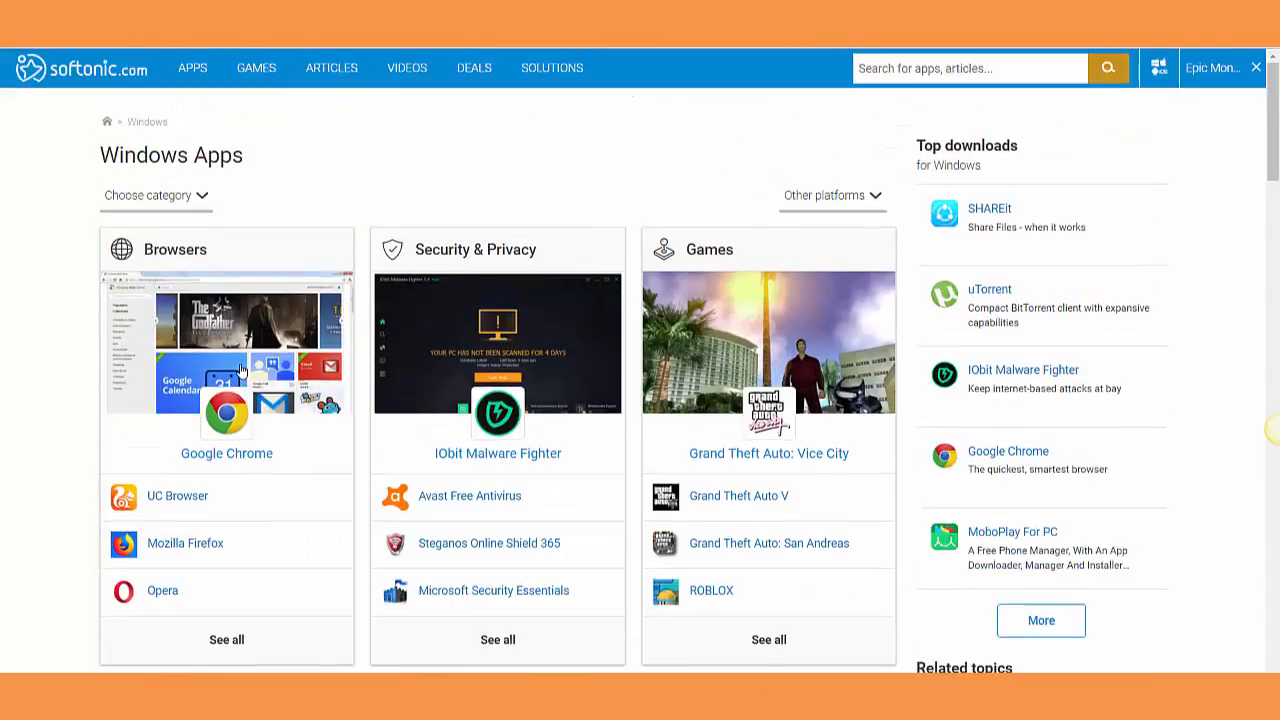